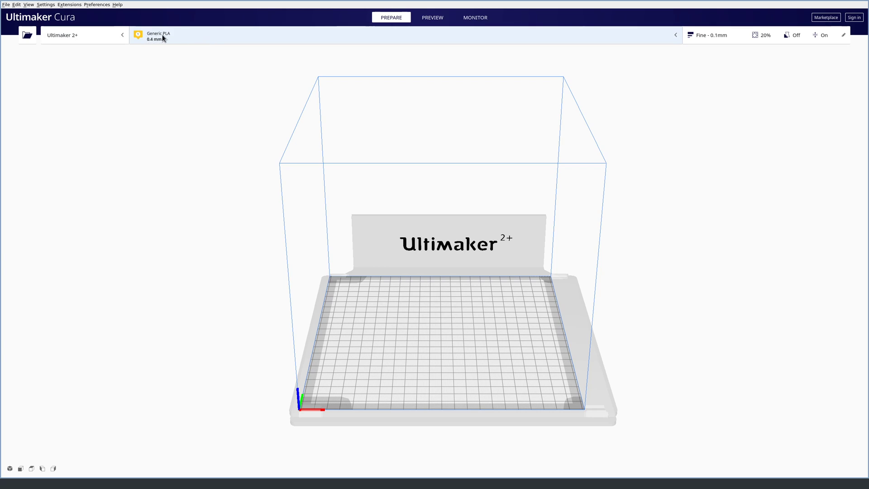
Keep Generic PLA as the material and load 3DBenchy.stl onto the build plate
click(228, 37)
click(631, 70)
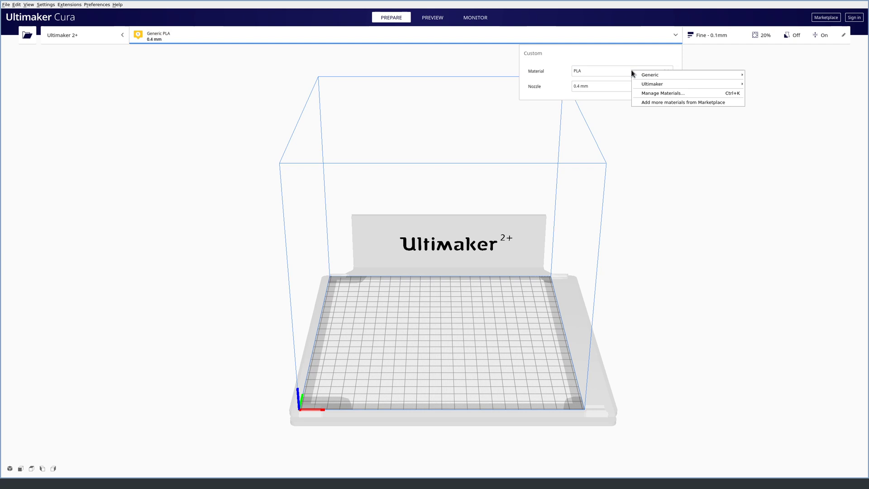
mouse_move(662, 75)
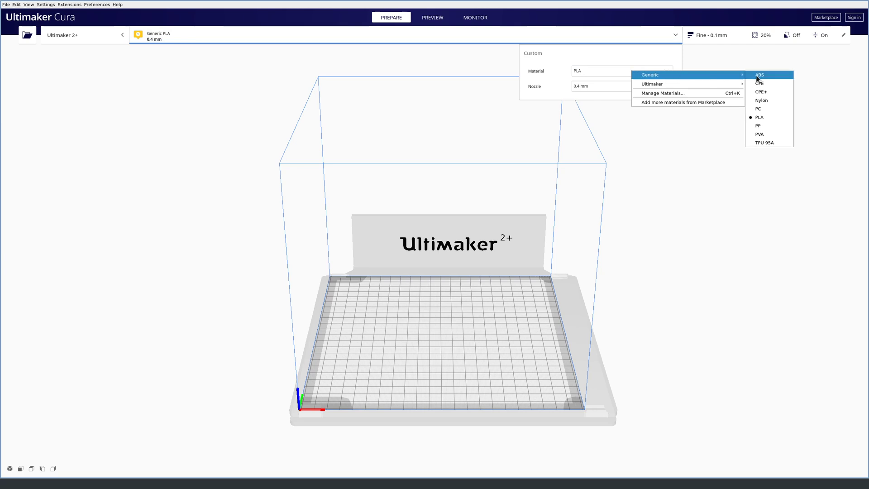
click(750, 64)
click(749, 62)
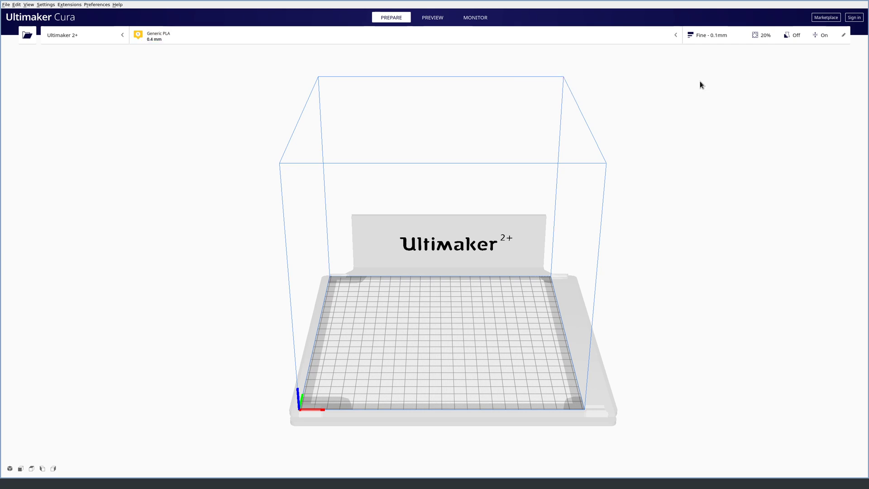
click(26, 36)
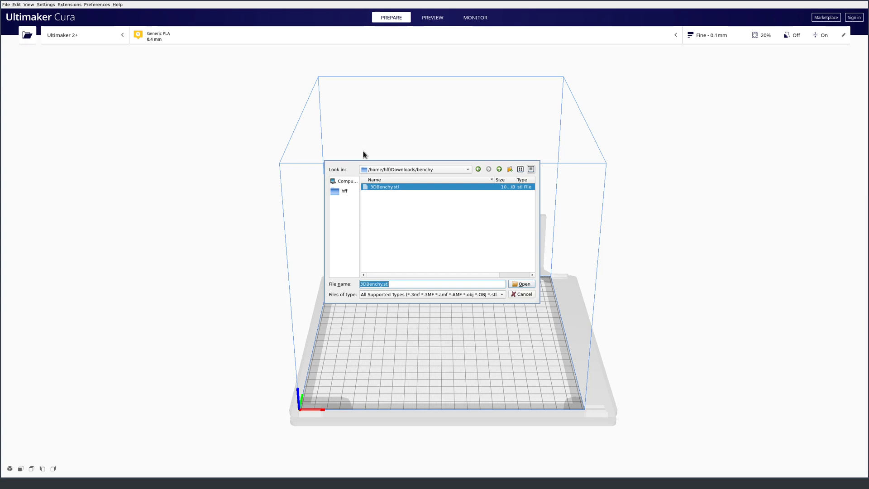
double_click(396, 188)
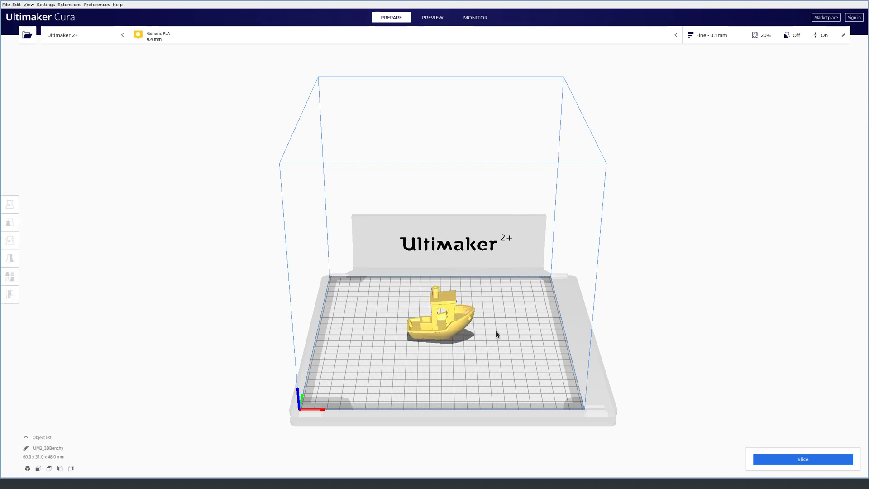
scroll(500, 317, up, 3)
scroll(500, 317, down, 4)
scroll(500, 317, up, 4)
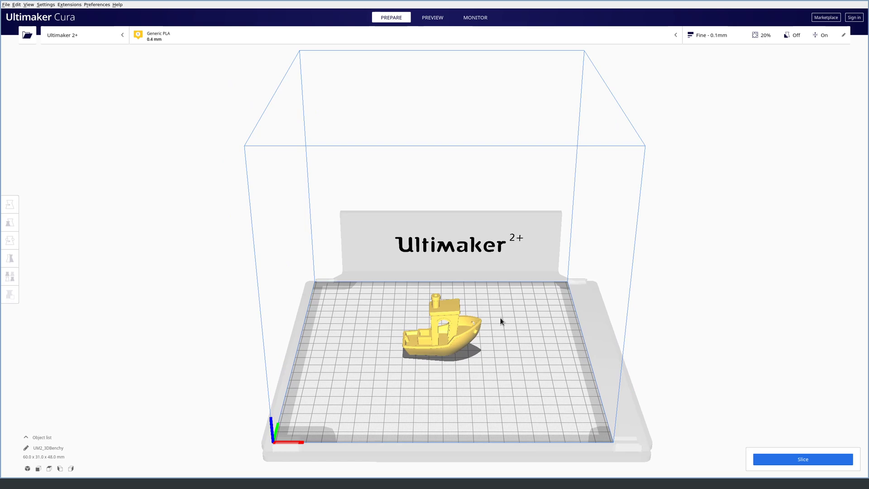
right_drag(499, 346, 515, 328)
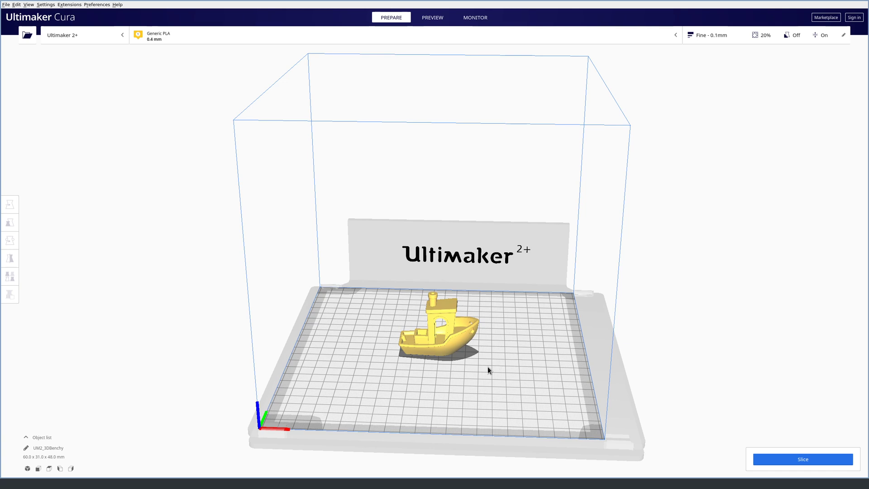
right_drag(488, 370, 467, 374)
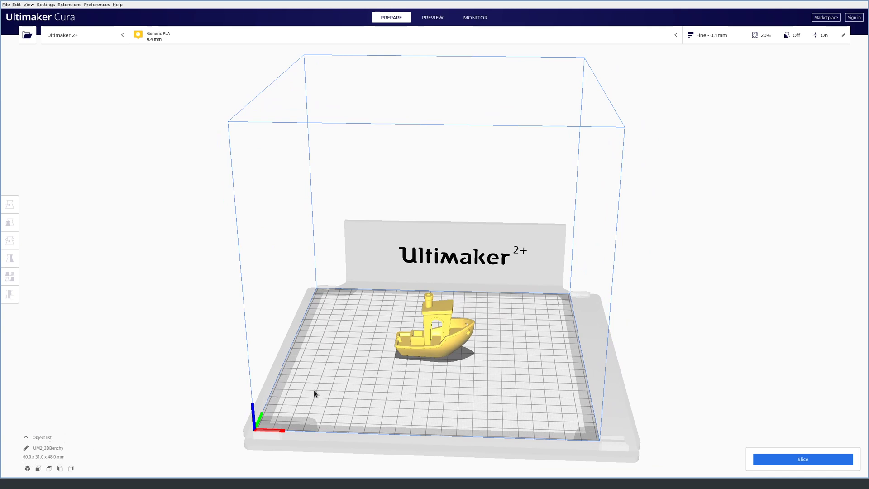
Nudge the Benchy to about Y -2.42 mm, leaving its scale and rotation unchanged
click(437, 338)
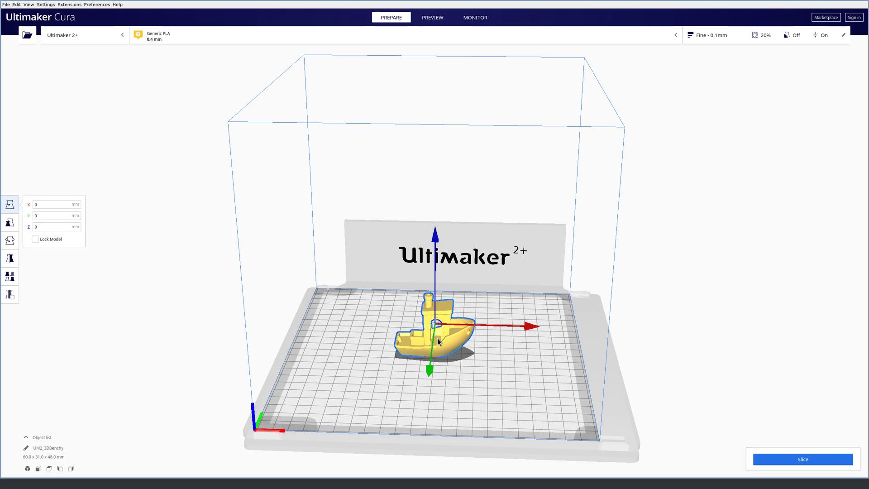
drag(430, 362, 367, 352)
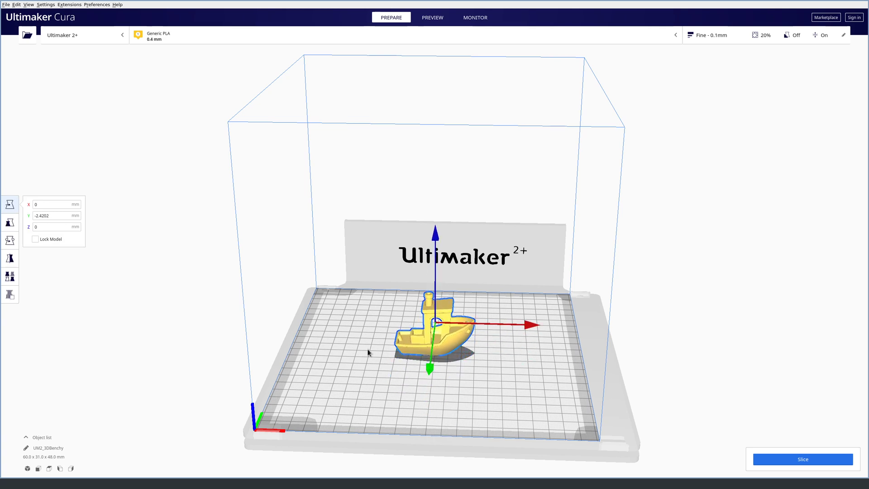
click(10, 222)
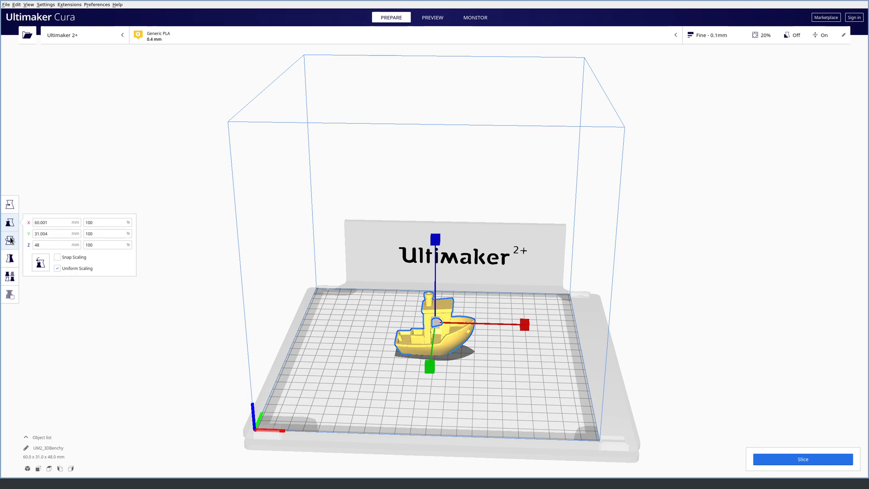
click(10, 241)
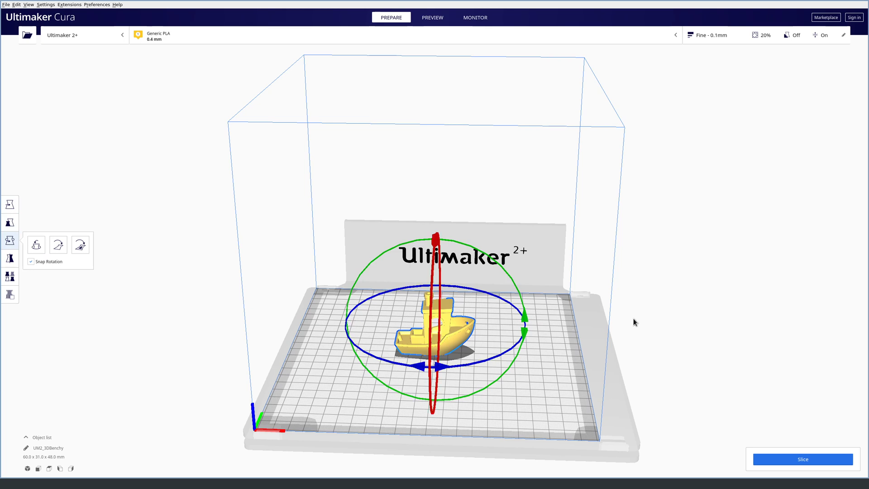
click(689, 307)
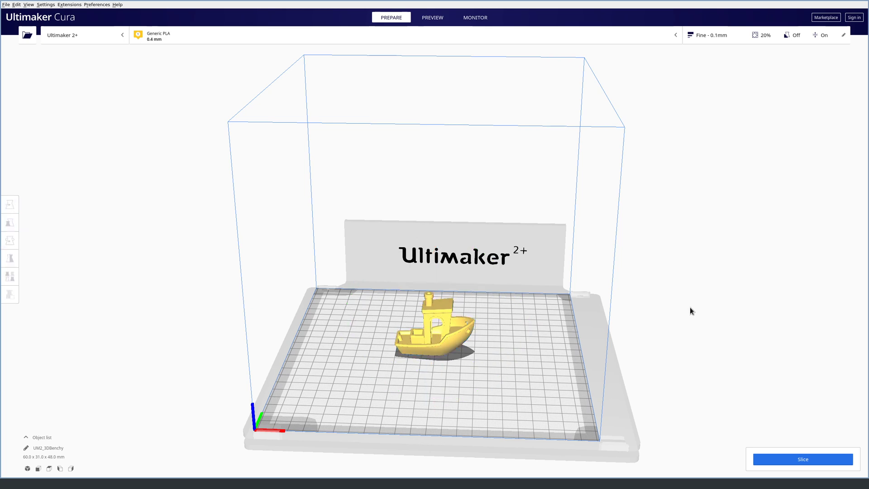
Slice the Benchy with the Fine 0.1 mm, 20% infill profile for a 2 h 57 min estimate
click(721, 37)
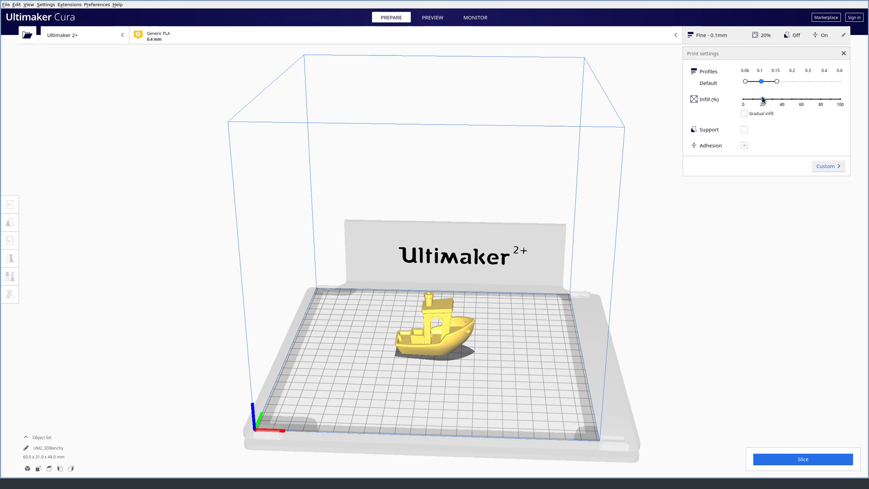
click(798, 458)
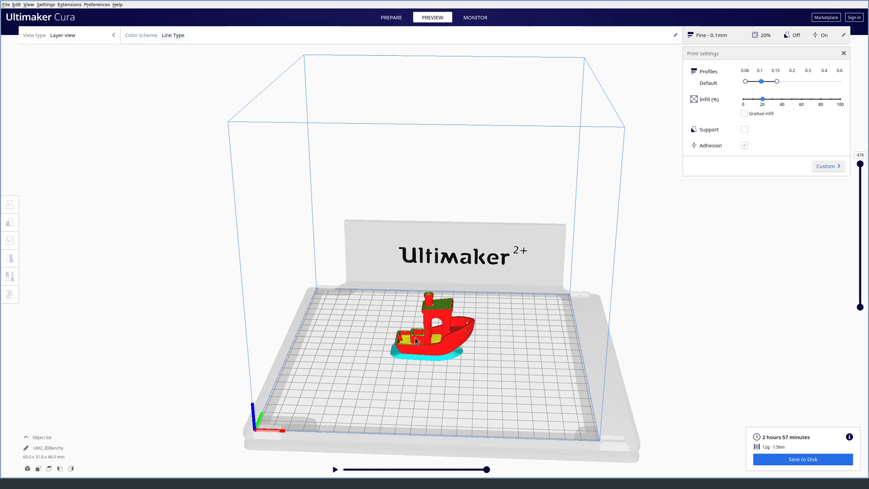
scroll(425, 371, up, 5)
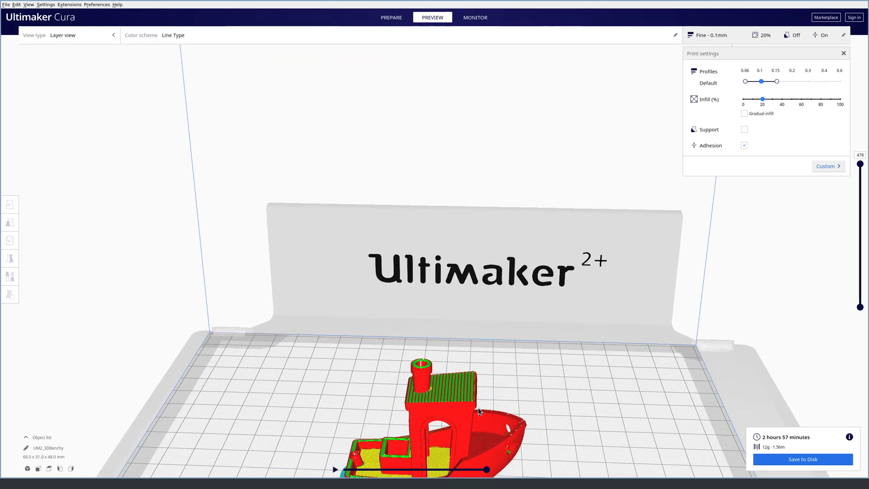
scroll(477, 384, up, 5)
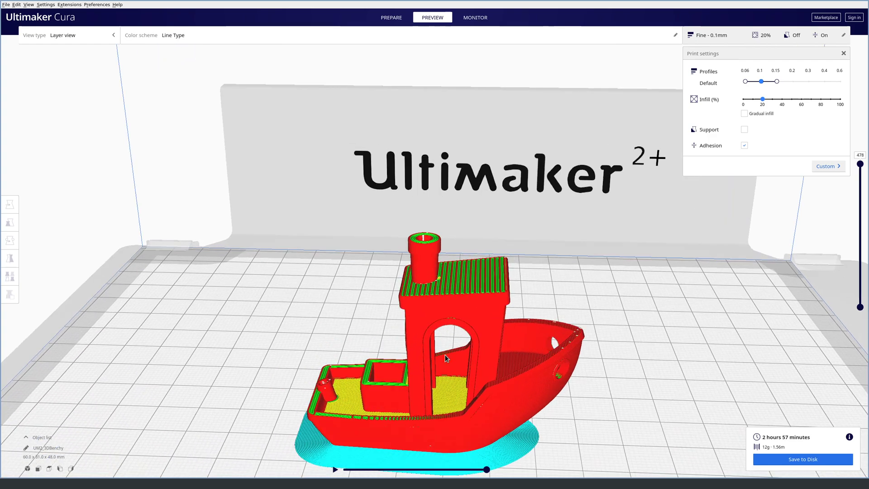
right_drag(465, 352, 318, 406)
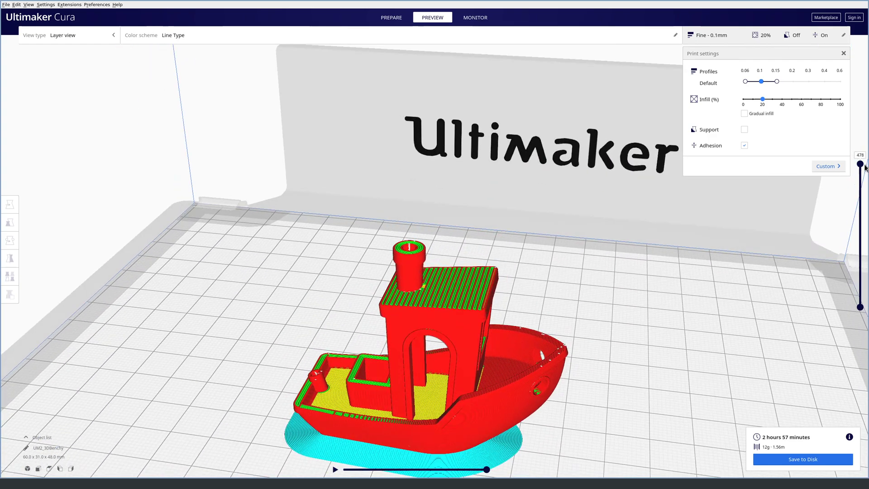
drag(862, 167, 851, 276)
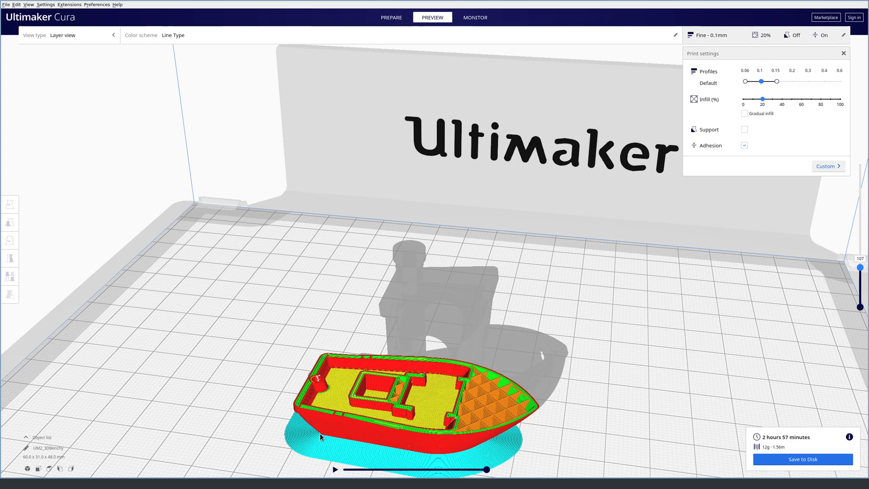
middle_drag(339, 439, 409, 398)
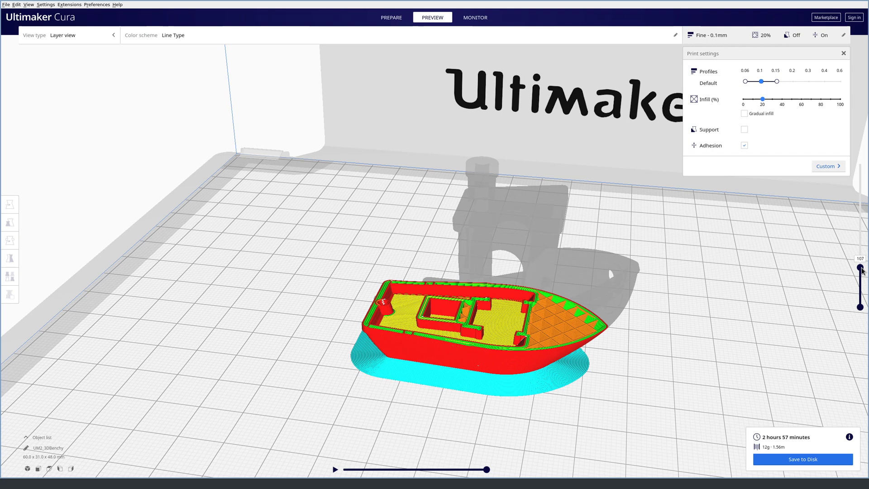
drag(862, 270, 862, 156)
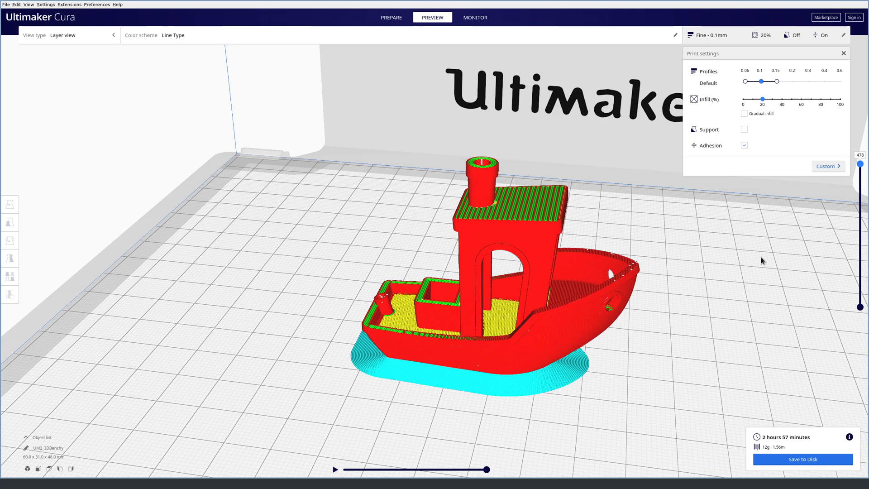
Set Build Plate Adhesion Type to Skirt in the custom print settings
click(827, 168)
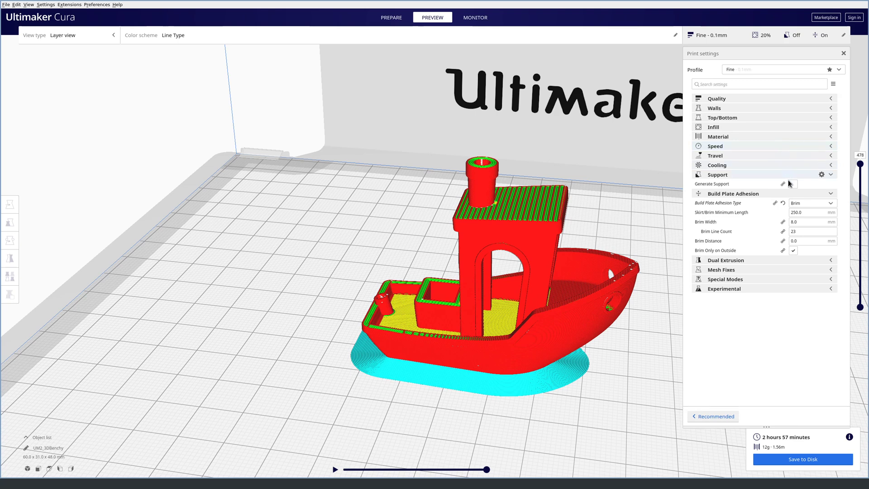
mouse_move(808, 205)
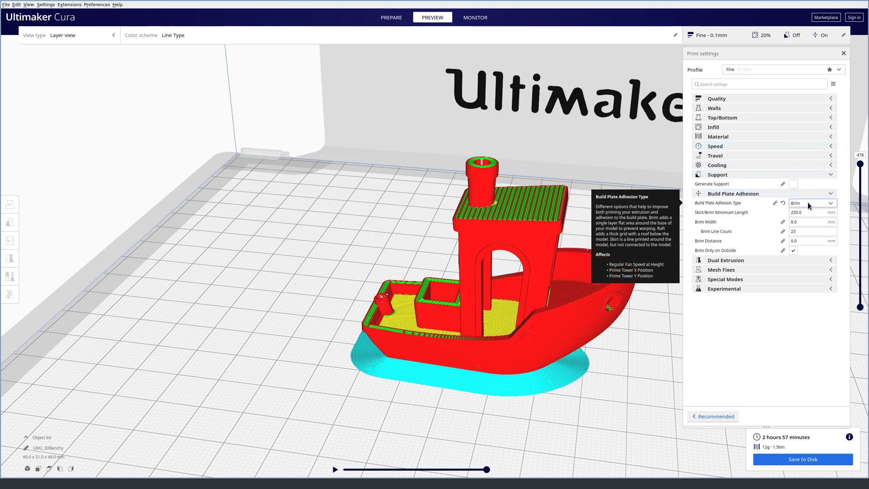
click(808, 204)
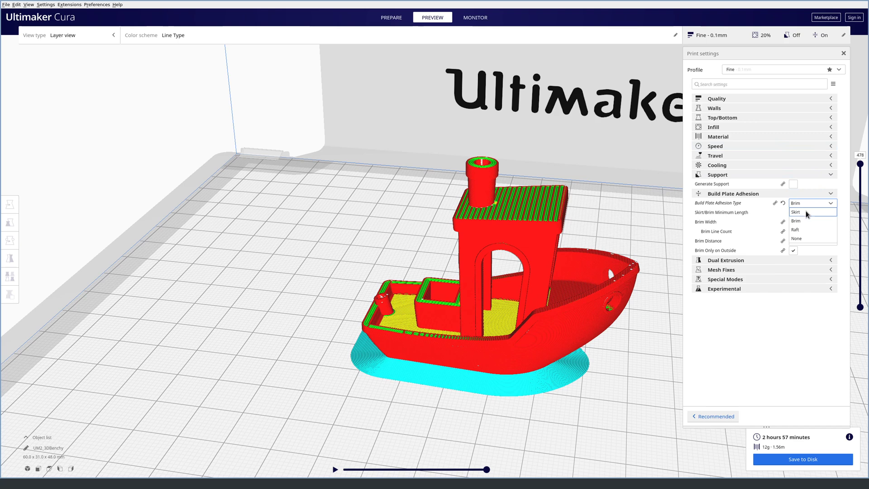
click(807, 213)
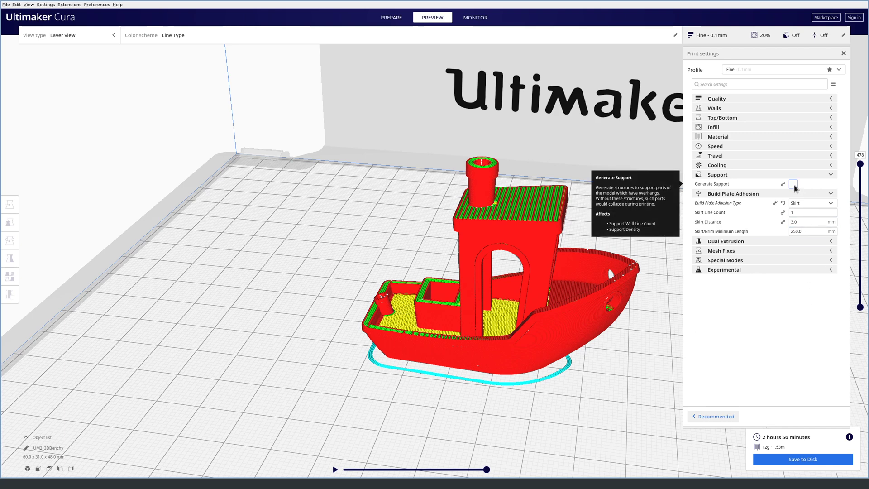
Enable Generate Support and re-slice, giving a 4 h 4 min, 15 g estimate
click(793, 184)
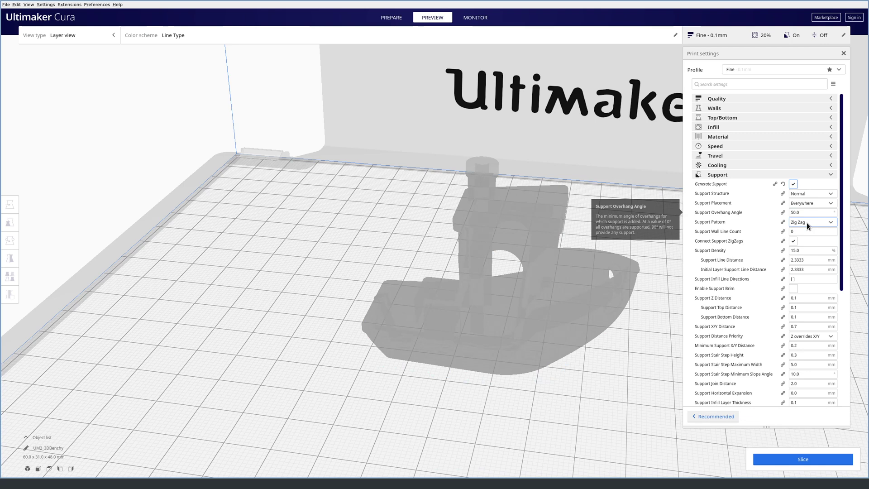
click(803, 459)
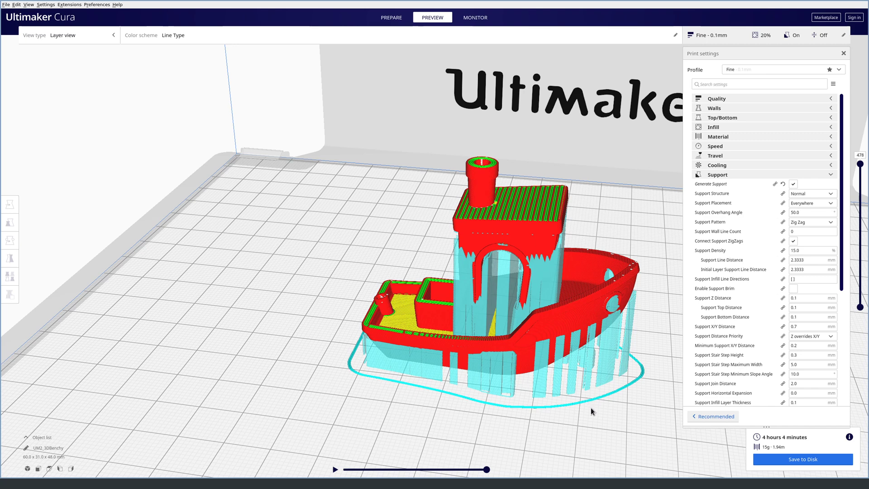
Save the sliced print to disk as UM2_3DBenchy.gcode in the benchy downloads folder
click(797, 456)
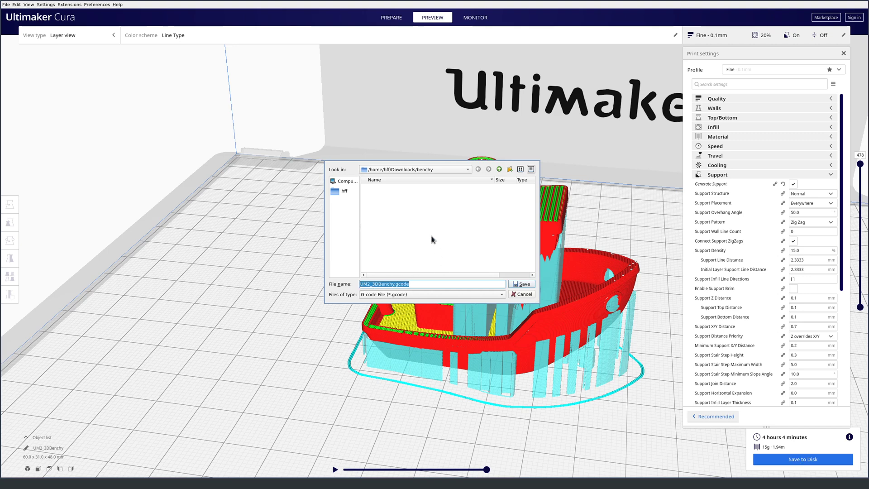
click(522, 284)
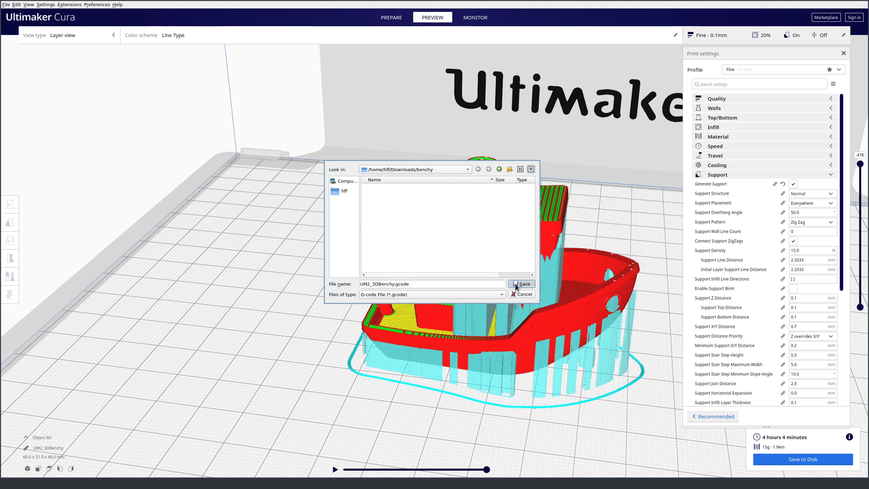